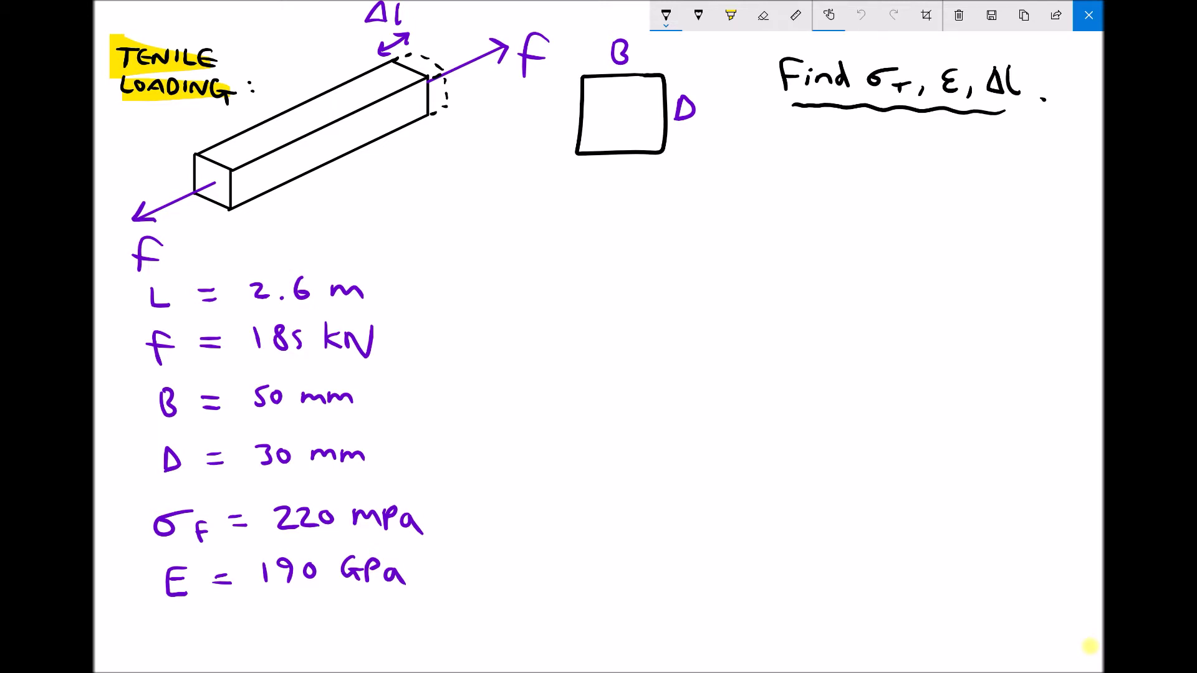
Step: Place bullet dots beside the force f = 185 kN and the length L = 2.6 m
left_click(121, 343)
left_click(125, 298)
Step: Draw wavy strokes under L = 2.6 and then under f = 185 kN in the givens list
left_click_drag(311, 308, 162, 312)
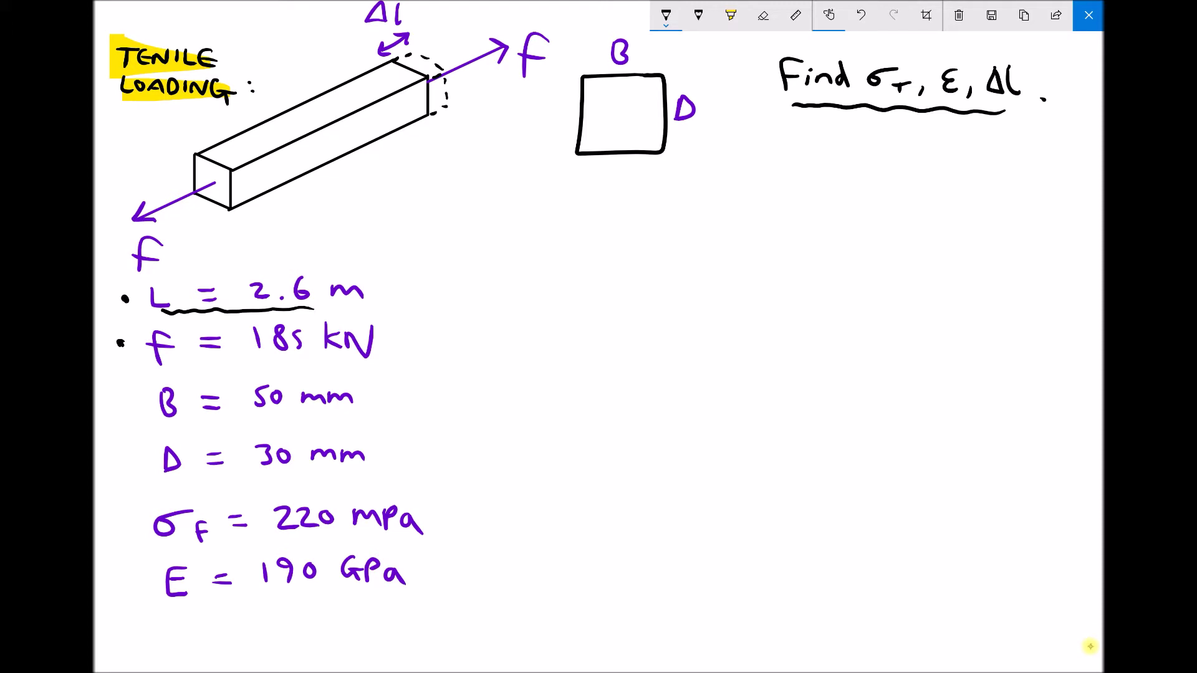
left_click_drag(305, 366, 157, 364)
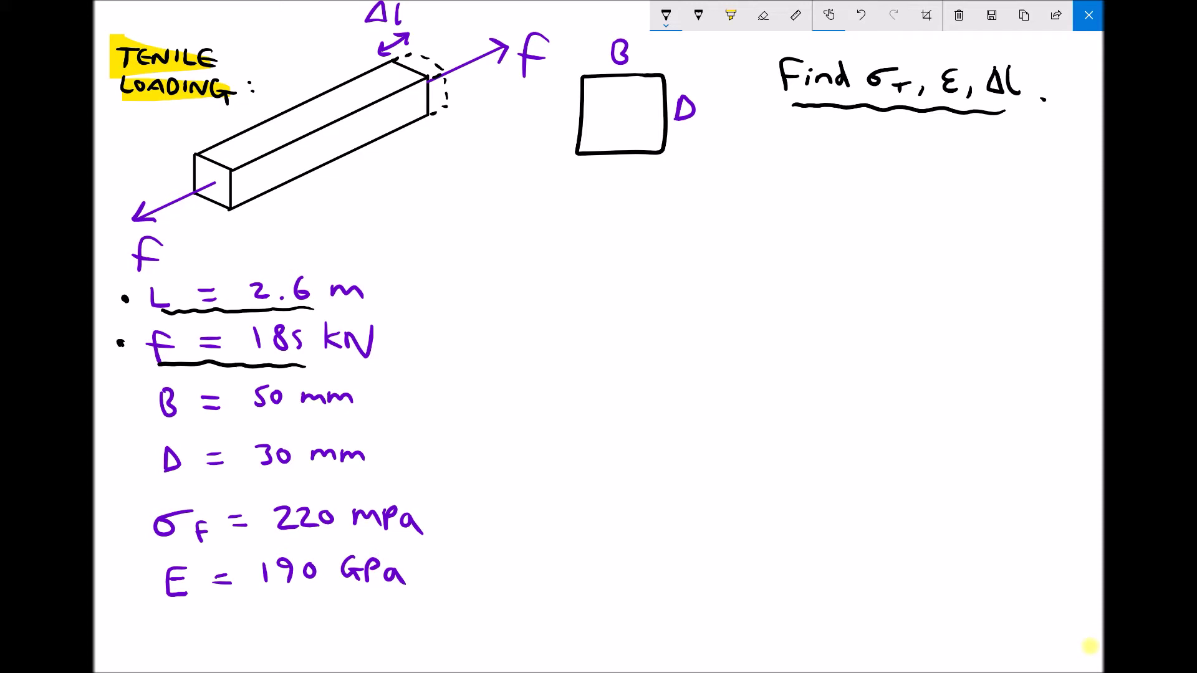
Step: Highlight σT among the unknowns and σF among the givens in yellow, returning to the black pen
left_click(731, 15)
mouse_move(914, 79)
left_mouse_down()
mouse_move(866, 74)
mouse_move(1024, 79)
left_mouse_up()
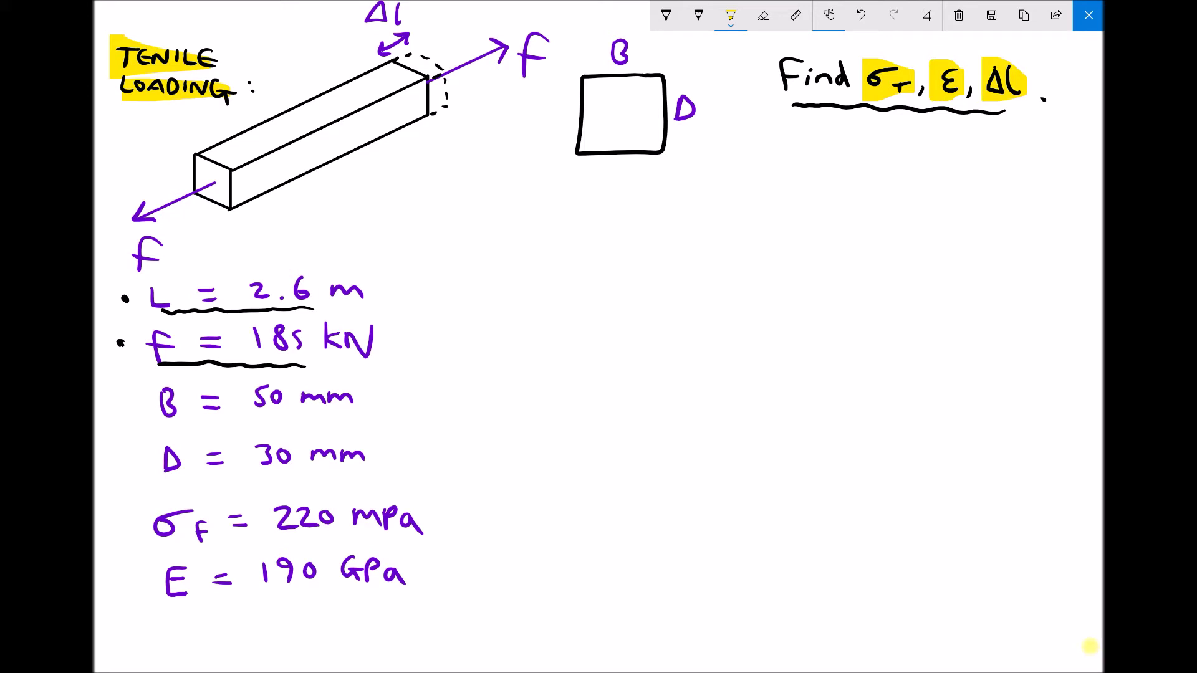
left_click_drag(215, 529, 153, 530)
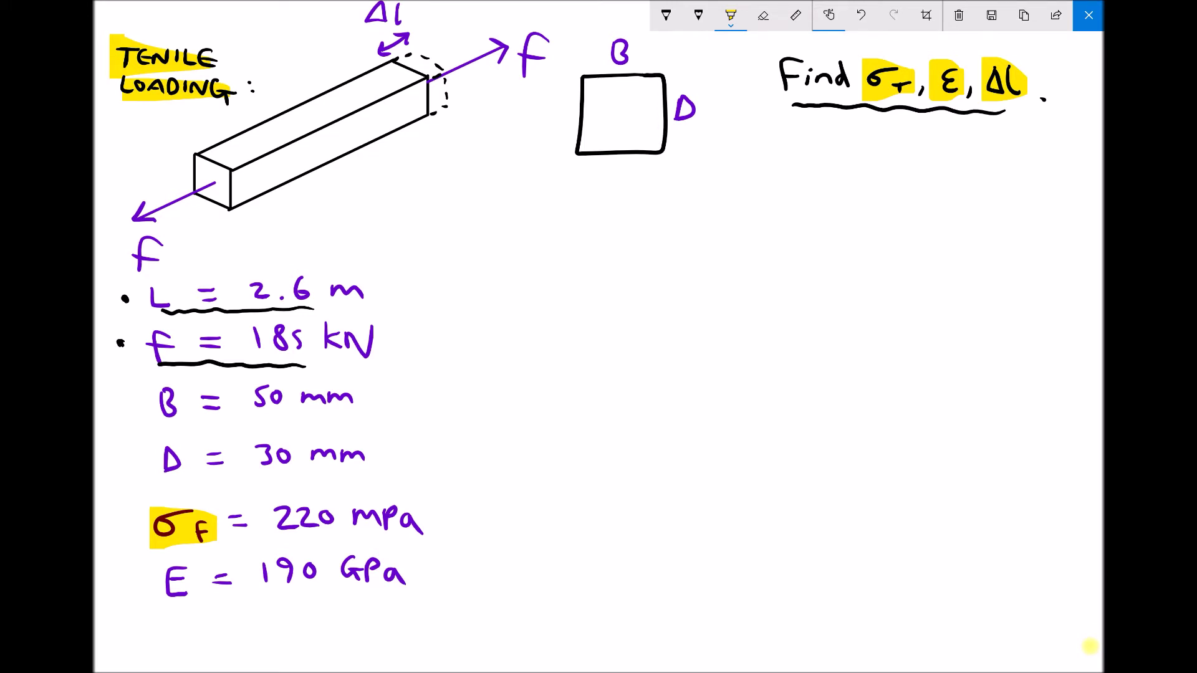
left_click(666, 15)
Step: Undo a stray underline under the m of 2.6 m, then write =185,000 N after 185 kN
mouse_move(335, 305)
left_mouse_down()
mouse_move(361, 307)
mouse_move(331, 309)
mouse_move(411, 265)
left_mouse_up()
key("ctrl+z")
left_click_drag(391, 338, 410, 338)
mouse_move(393, 350)
left_mouse_down()
mouse_move(422, 351)
mouse_move(441, 330)
left_mouse_up()
left_click_drag(450, 329, 449, 350)
mouse_move(462, 342)
left_mouse_down()
mouse_move(460, 353)
mouse_move(503, 326)
left_mouse_up()
mouse_move(522, 323)
left_mouse_down()
mouse_move(523, 334)
mouse_move(553, 312)
mouse_move(594, 316)
left_mouse_up()
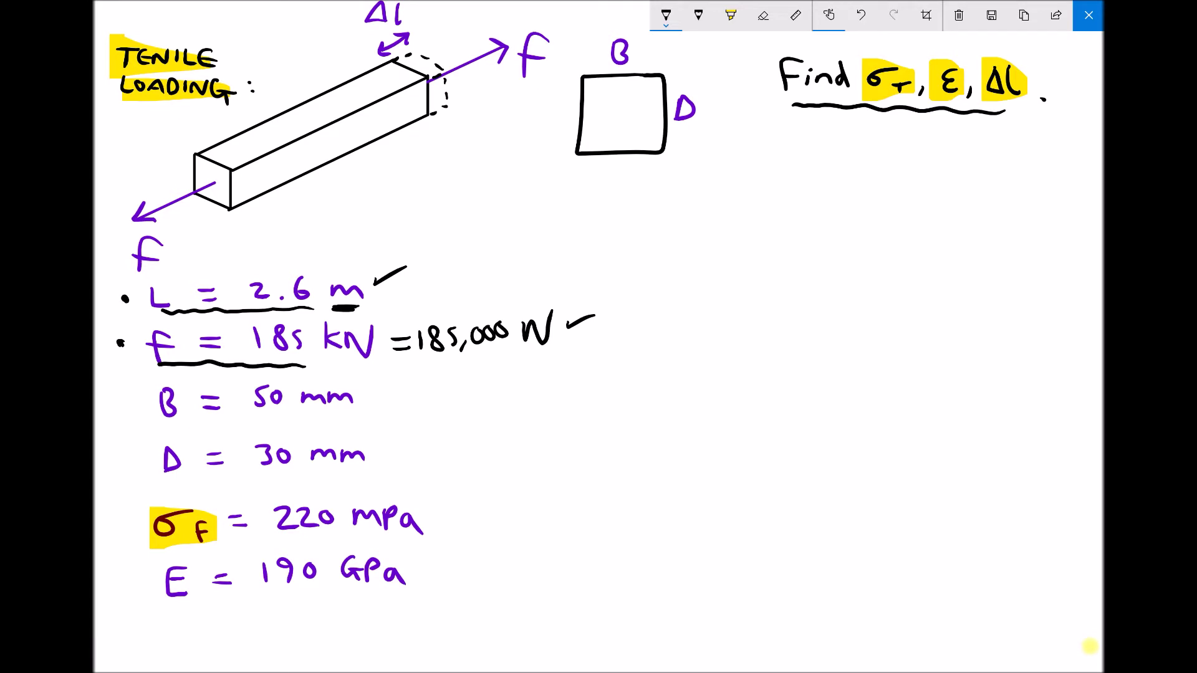
Step: Write = 0.05 m after B = 50 mm and start the conversion after D = 30 mm
mouse_move(380, 393)
left_mouse_down()
mouse_move(400, 393)
mouse_move(400, 405)
mouse_move(430, 392)
mouse_move(476, 405)
mouse_move(477, 395)
left_mouse_up()
left_click(449, 403)
left_click_drag(495, 383, 487, 404)
mouse_move(509, 391)
left_mouse_down()
mouse_move(510, 402)
mouse_move(540, 404)
left_mouse_up()
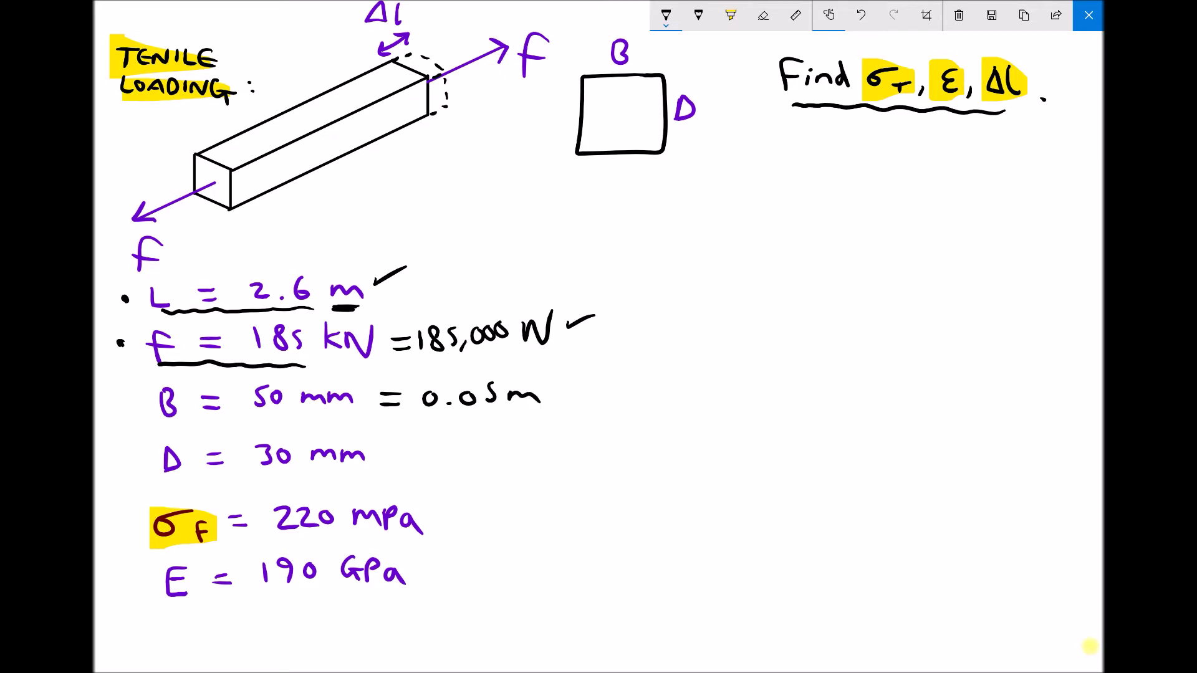
mouse_move(393, 448)
left_mouse_down()
mouse_move(443, 459)
mouse_move(445, 445)
mouse_move(476, 455)
mouse_move(478, 441)
mouse_move(491, 456)
mouse_move(536, 454)
left_mouse_up()
Step: Tick the converted width 0.05 m and depth 0.03 m, and underline the M prefix in 220 MPa
left_click_drag(555, 386, 583, 381)
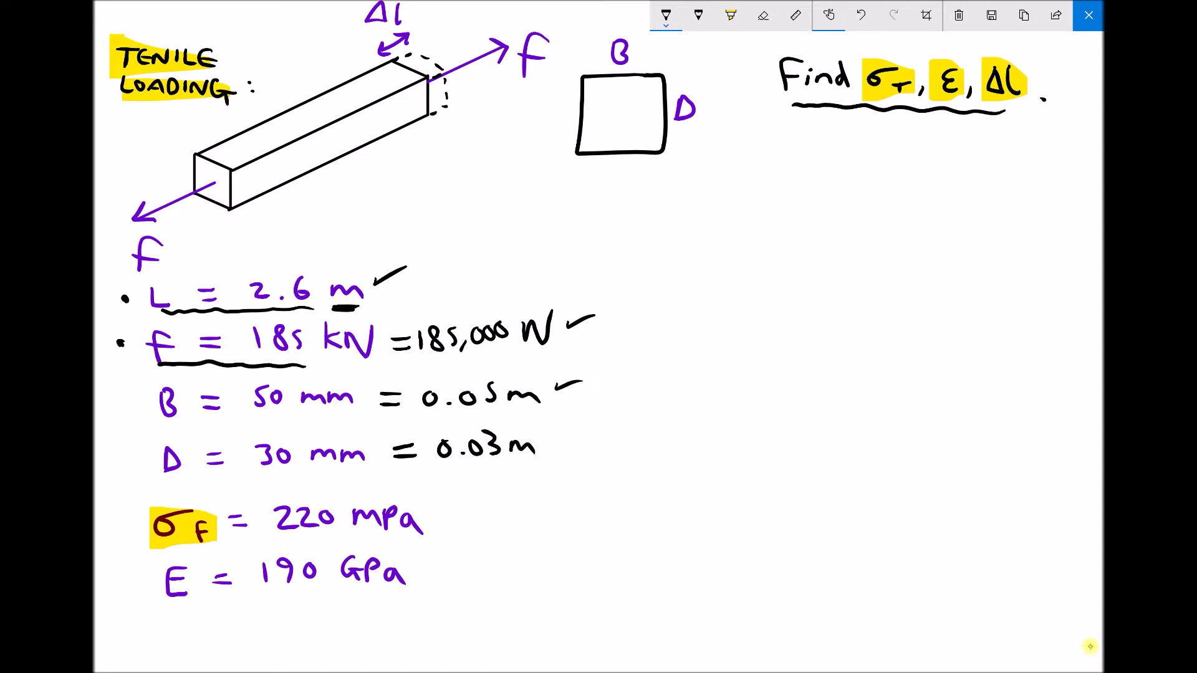
left_click_drag(552, 438, 579, 436)
mouse_move(378, 531)
left_mouse_down()
mouse_move(357, 533)
mouse_move(377, 537)
left_mouse_up()
Step: Write =220×10⁶ Pa and 220,000,000 Pa beside σF = 220 MPa and tick it
mouse_move(435, 506)
left_mouse_down()
mouse_move(453, 503)
mouse_move(456, 515)
mouse_move(504, 499)
mouse_move(507, 484)
mouse_move(532, 497)
mouse_move(514, 500)
left_mouse_up()
mouse_move(537, 482)
left_mouse_down()
mouse_move(537, 501)
mouse_move(555, 481)
mouse_move(569, 500)
left_mouse_up()
mouse_move(571, 479)
left_mouse_down()
mouse_move(588, 480)
mouse_move(576, 490)
left_mouse_up()
left_click_drag(600, 485, 614, 500)
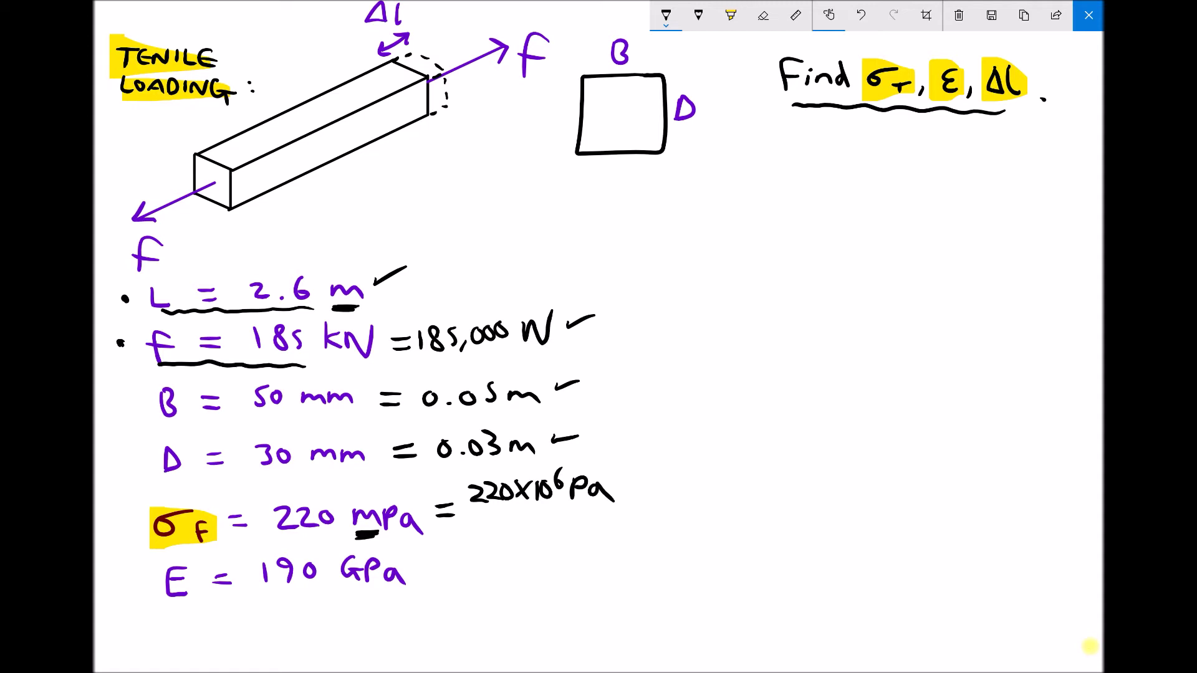
mouse_move(469, 517)
left_mouse_down()
mouse_move(490, 530)
mouse_move(511, 517)
mouse_move(522, 540)
mouse_move(540, 519)
mouse_move(563, 516)
mouse_move(569, 539)
left_mouse_up()
mouse_move(590, 513)
left_mouse_down()
mouse_move(584, 524)
mouse_move(588, 513)
left_mouse_up()
mouse_move(602, 514)
left_mouse_down()
mouse_move(597, 527)
mouse_move(601, 513)
left_mouse_up()
mouse_move(613, 513)
left_mouse_down()
mouse_move(639, 509)
mouse_move(668, 541)
left_mouse_up()
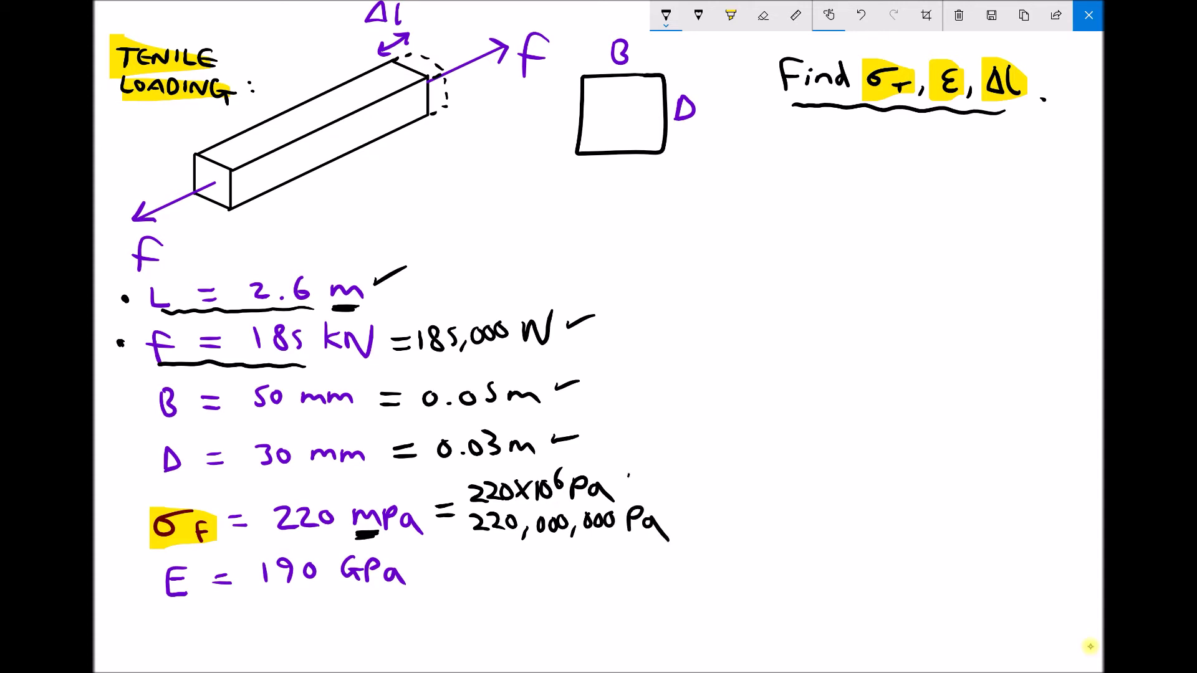
left_click_drag(628, 476, 654, 471)
Step: Convert E = 190 GPa to 190×10⁹ Pa, marking the giga prefix
left_click_drag(441, 568, 465, 578)
mouse_move(341, 585)
left_mouse_down()
mouse_move(357, 591)
mouse_move(344, 611)
left_mouse_up()
mouse_move(498, 566)
left_mouse_down()
mouse_move(498, 589)
mouse_move(513, 572)
mouse_move(519, 591)
mouse_move(539, 570)
mouse_move(582, 590)
left_mouse_up()
mouse_move(586, 569)
left_mouse_down()
mouse_move(608, 590)
mouse_move(618, 570)
mouse_move(632, 595)
left_mouse_up()
mouse_move(632, 571)
left_mouse_down()
mouse_move(633, 586)
mouse_move(667, 598)
left_mouse_up()
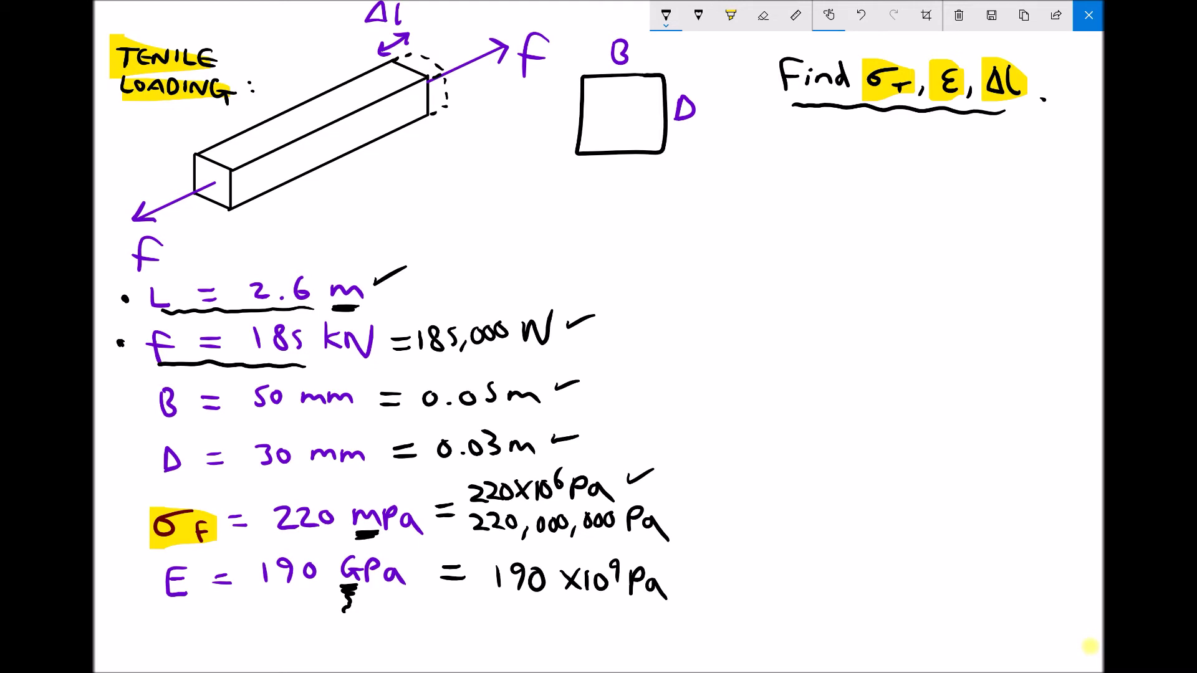
Step: Tick 190×10⁹ Pa, circle σT in red, and write σT = F/A below the square cross-section
left_click_drag(669, 573, 695, 566)
mouse_move(898, 48)
left_mouse_down()
mouse_move(842, 73)
mouse_move(901, 53)
left_mouse_up()
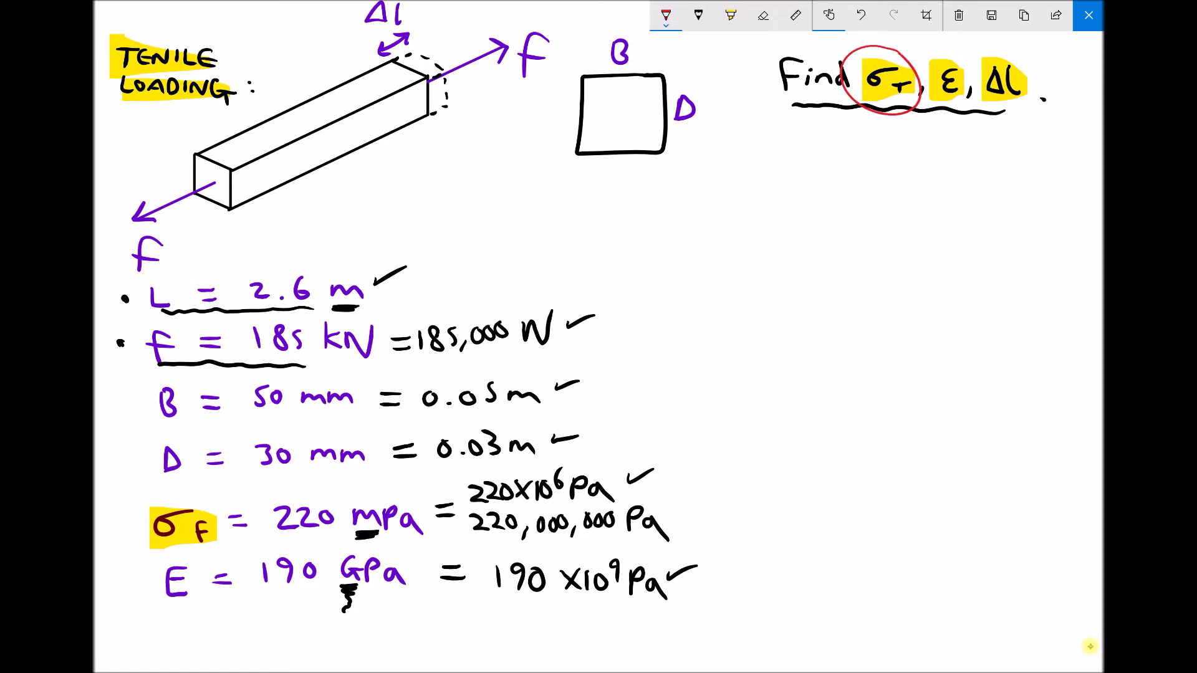
mouse_move(723, 162)
left_mouse_down()
mouse_move(683, 179)
mouse_move(722, 192)
left_mouse_up()
left_click_drag(708, 181, 777, 169)
left_click_drag(757, 178, 777, 176)
mouse_move(836, 146)
left_mouse_down()
mouse_move(820, 150)
mouse_move(817, 172)
left_mouse_up()
mouse_move(822, 164)
left_mouse_down()
mouse_move(841, 179)
mouse_move(801, 182)
mouse_move(826, 202)
left_mouse_up()
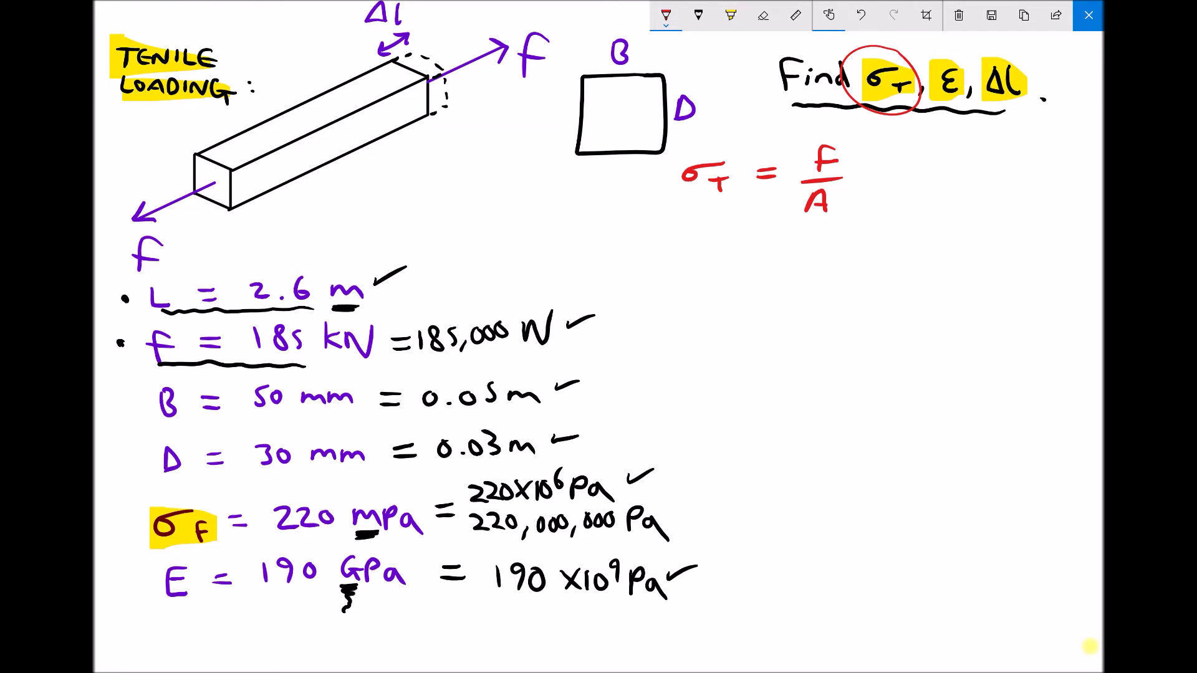
Step: Hatch the B×D square in red and extend σT = F/A with = 185,000 over (0.05
mouse_move(634, 76)
left_mouse_down()
mouse_move(662, 106)
mouse_move(662, 128)
left_mouse_up()
mouse_move(591, 80)
left_mouse_down()
mouse_move(644, 140)
mouse_move(604, 147)
left_mouse_up()
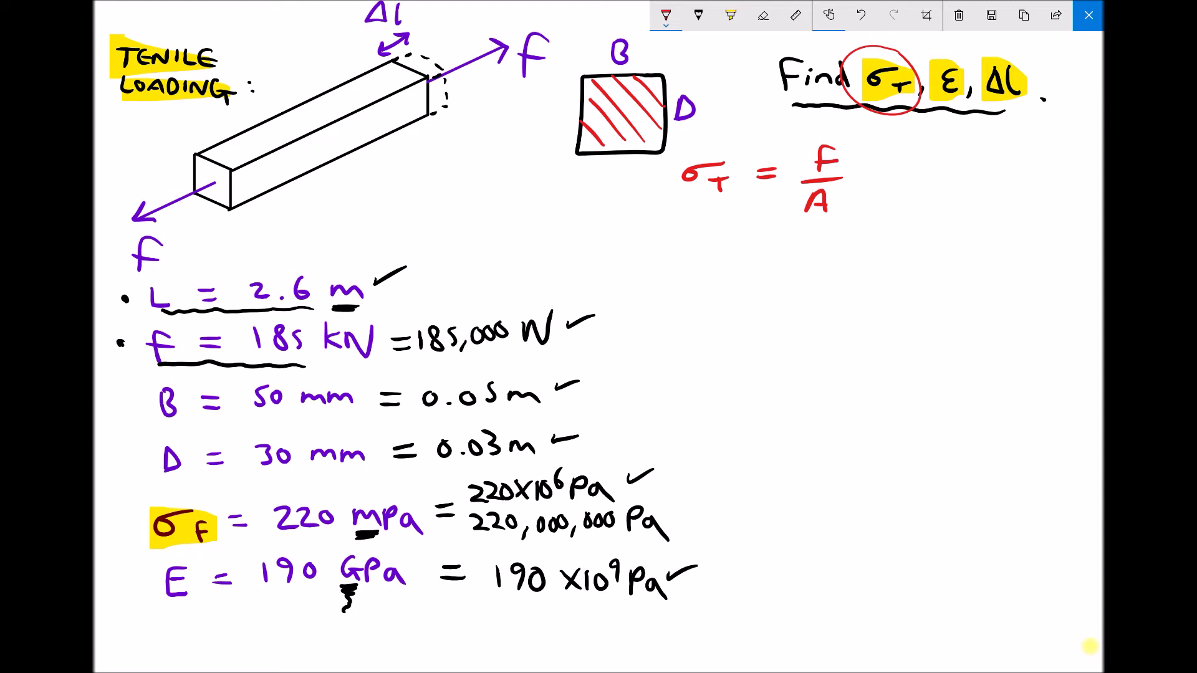
mouse_move(873, 170)
left_mouse_down()
mouse_move(942, 155)
mouse_move(945, 167)
mouse_move(959, 147)
left_mouse_up()
mouse_move(967, 162)
left_mouse_down()
mouse_move(985, 167)
mouse_move(990, 152)
left_mouse_up()
left_click_drag(1001, 149, 1014, 152)
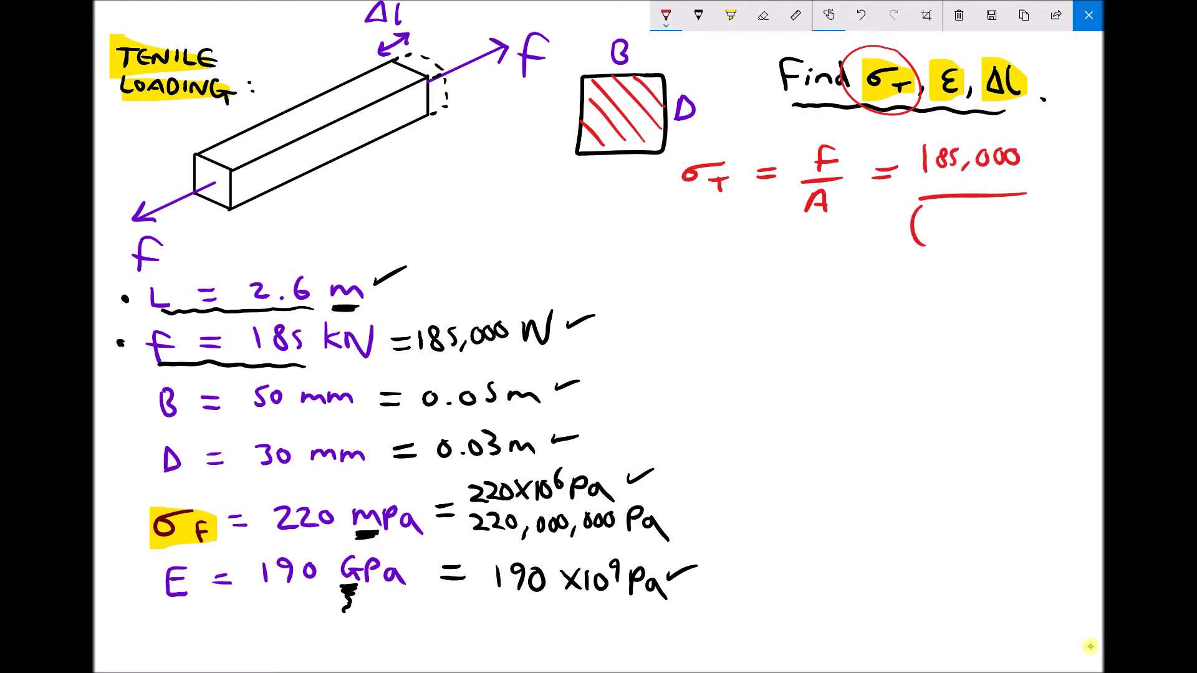
left_click(939, 229)
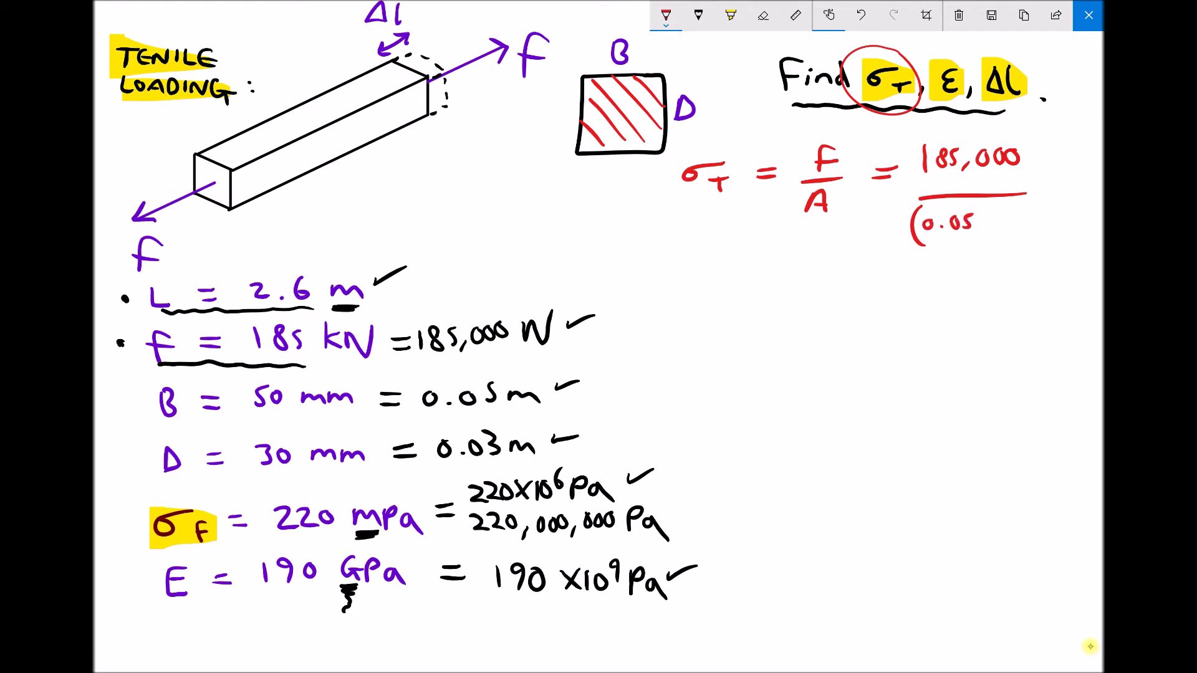